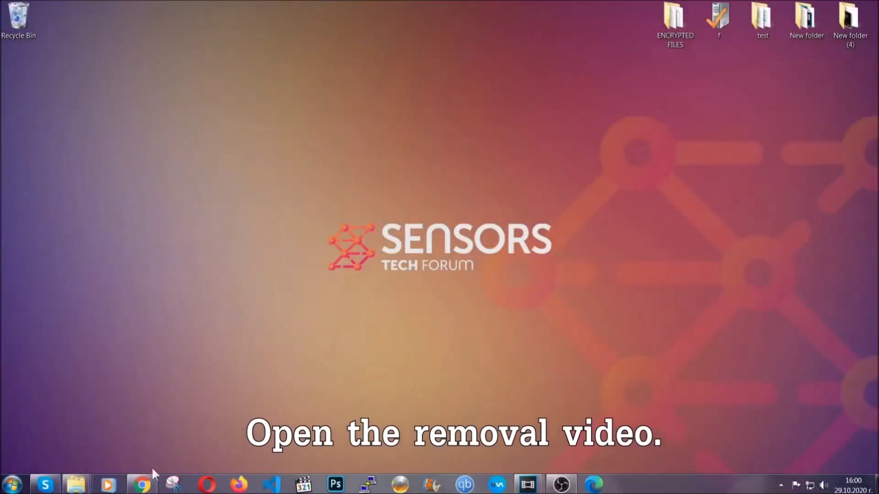
- Return to the YouTube removal video and follow its Full Removal Guide link to download SpyHunter-Installer.exe
left_click(146, 483)
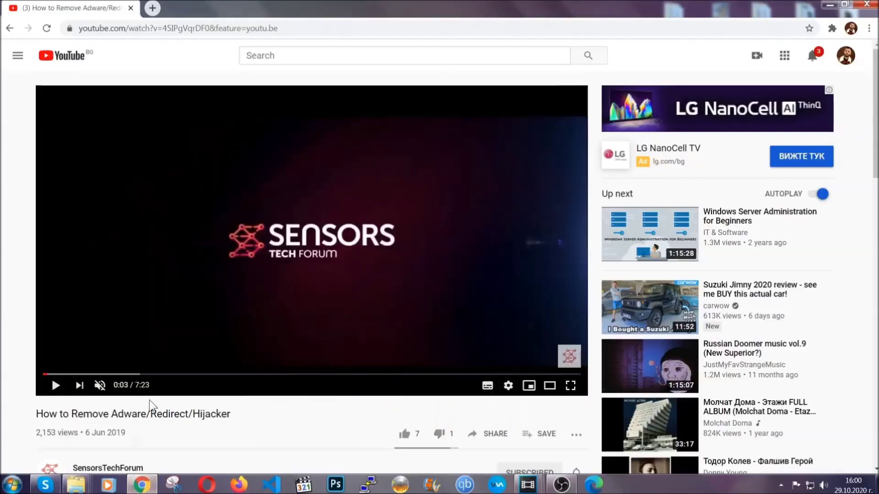
scroll(176, 325, "down", 5)
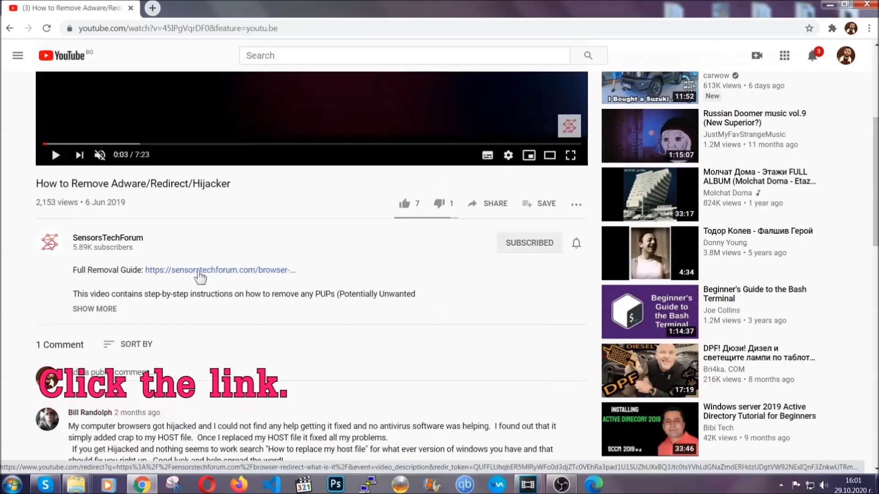
left_click(199, 271)
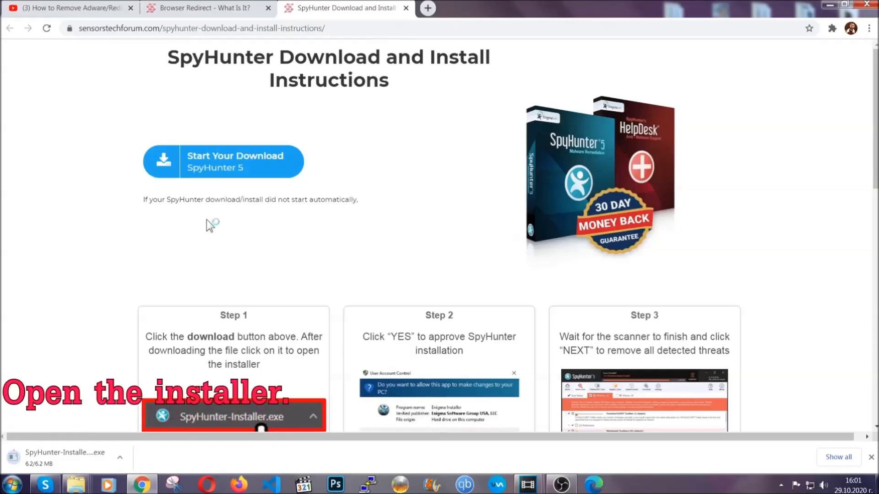
- Run SpyHunter-Installer.exe in English, accept the EULA, and install SpyHunter 5
left_click(54, 460)
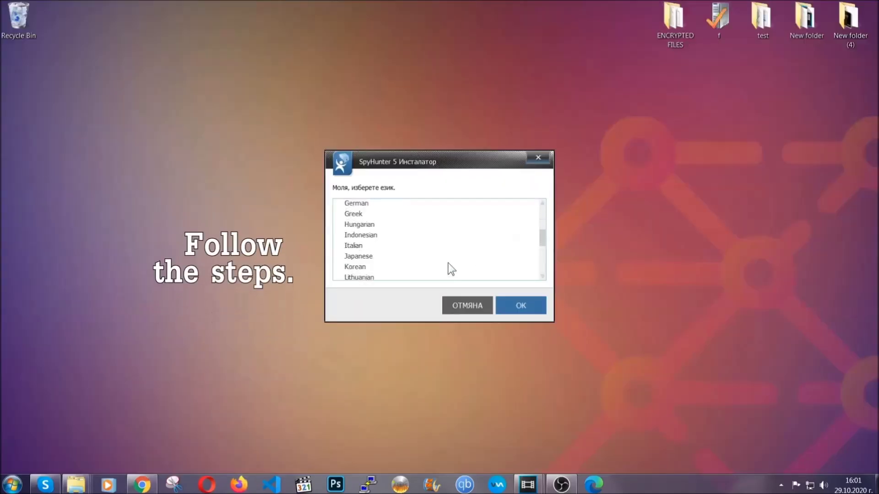
scroll(435, 272, "down", 2)
scroll(448, 277, "up", 4)
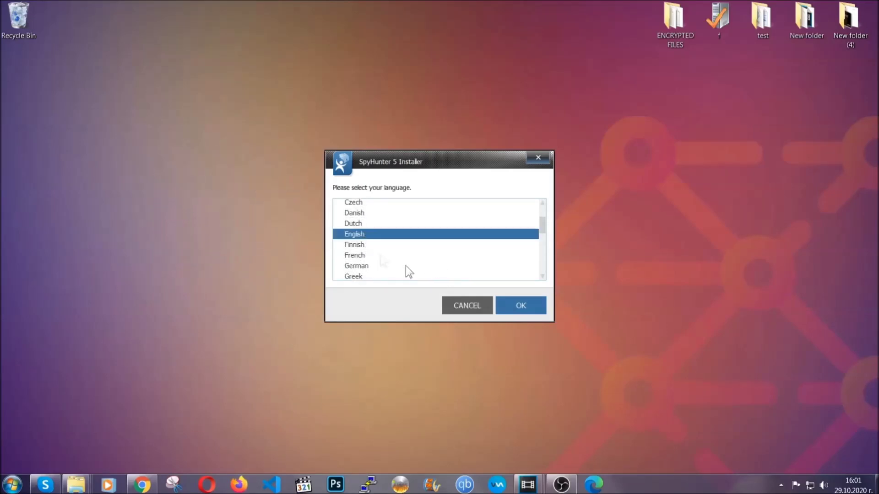
left_click(513, 303)
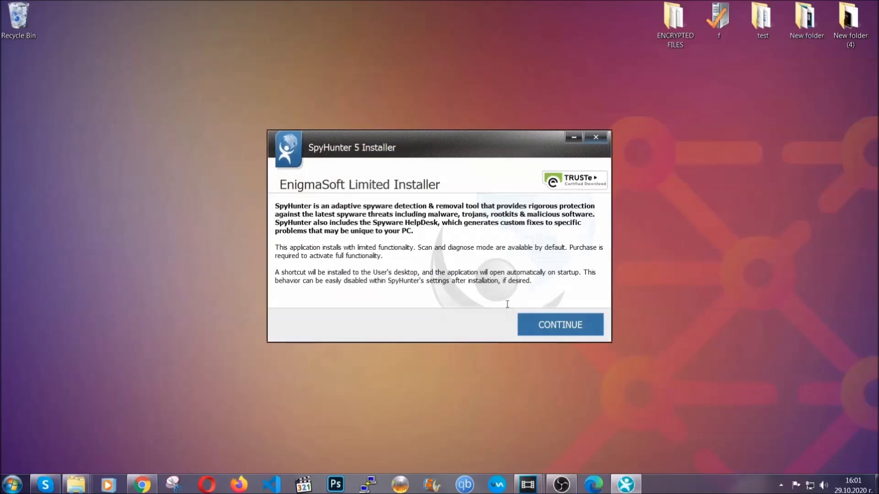
left_click(530, 323)
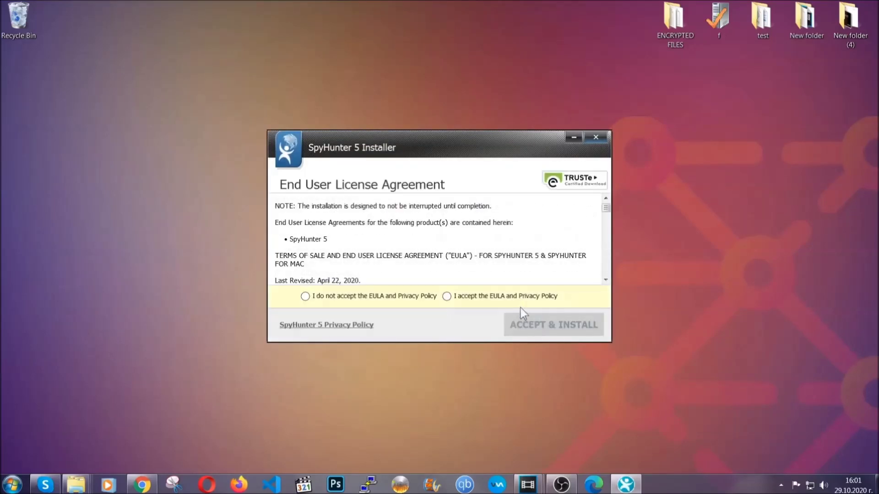
left_click(518, 299)
left_click(532, 324)
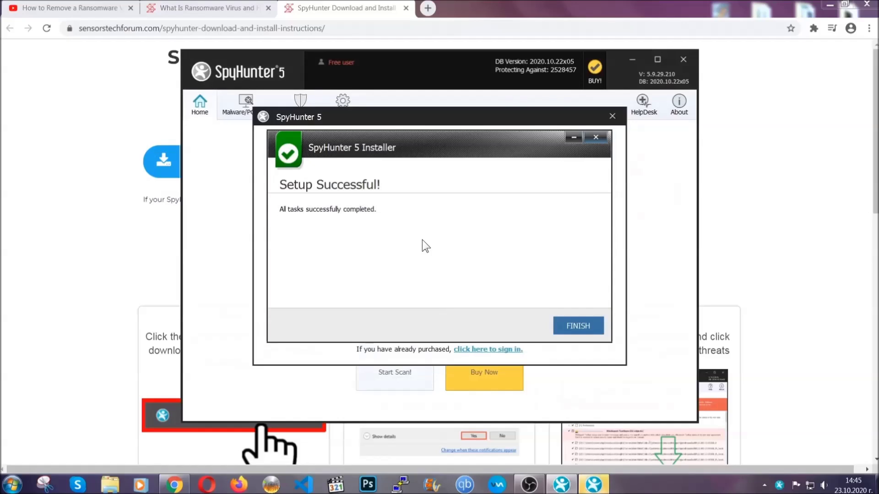
- Finish setup, let the Active Scan complete, and tick the PUP.Keygen.BB detection for removal
left_click(566, 326)
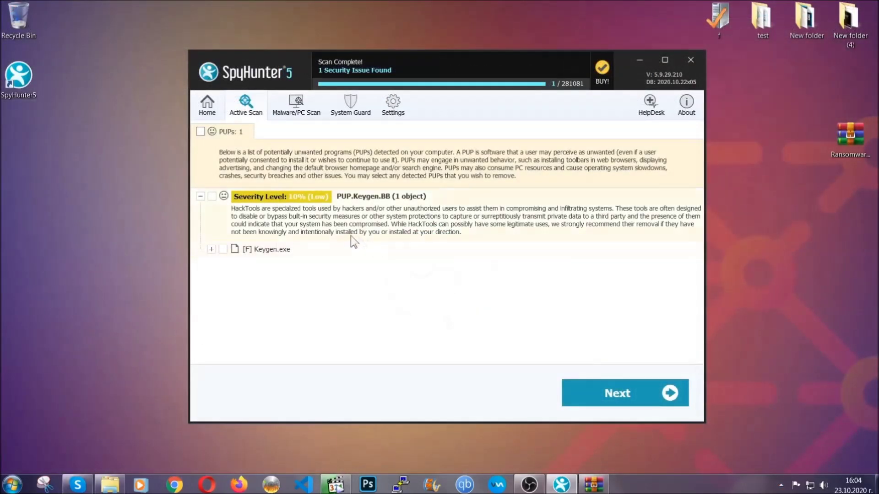
left_click(201, 132)
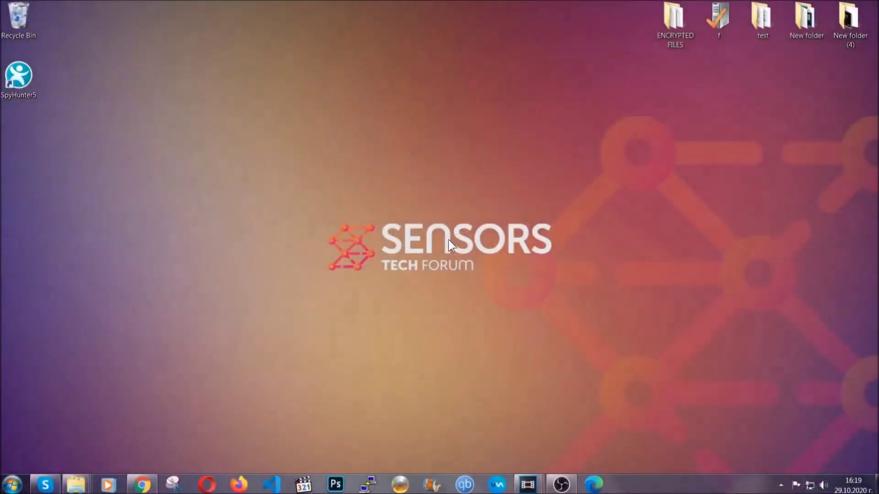
- Open Programs and Features by running APPWIZ.CPL from the Run box
key("super+r")
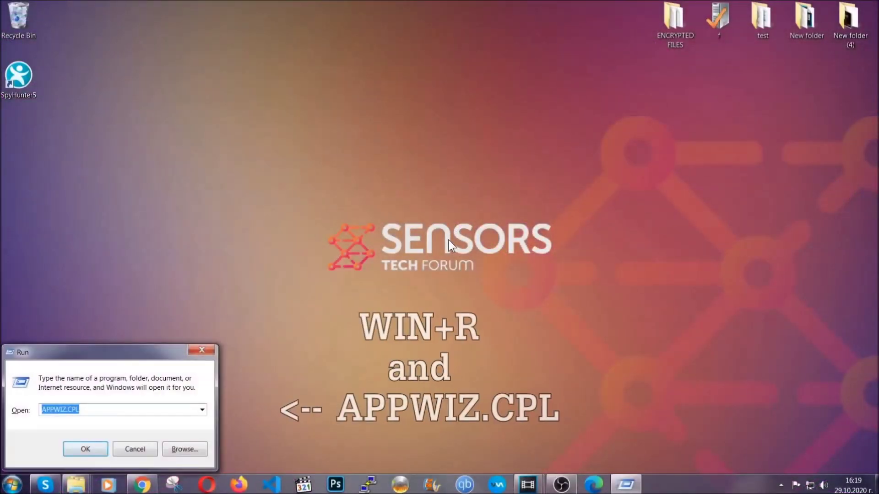
left_click(90, 411)
left_click_drag(90, 410, 19, 415)
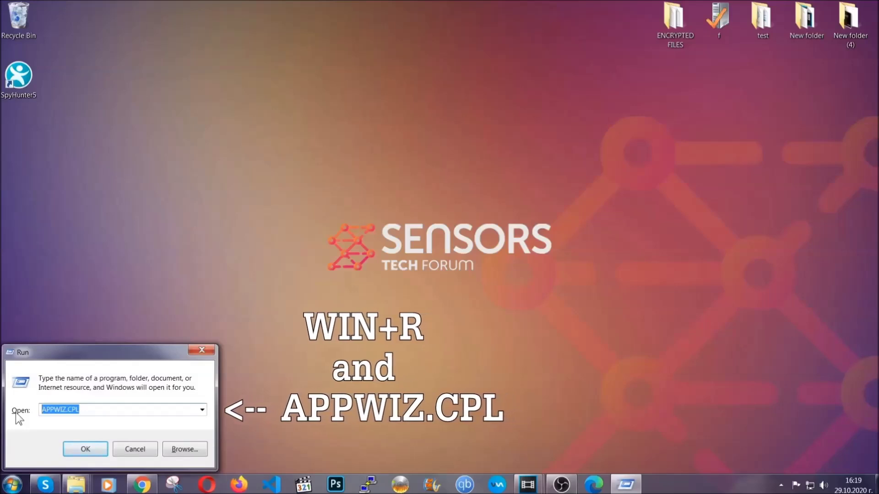
left_click(85, 447)
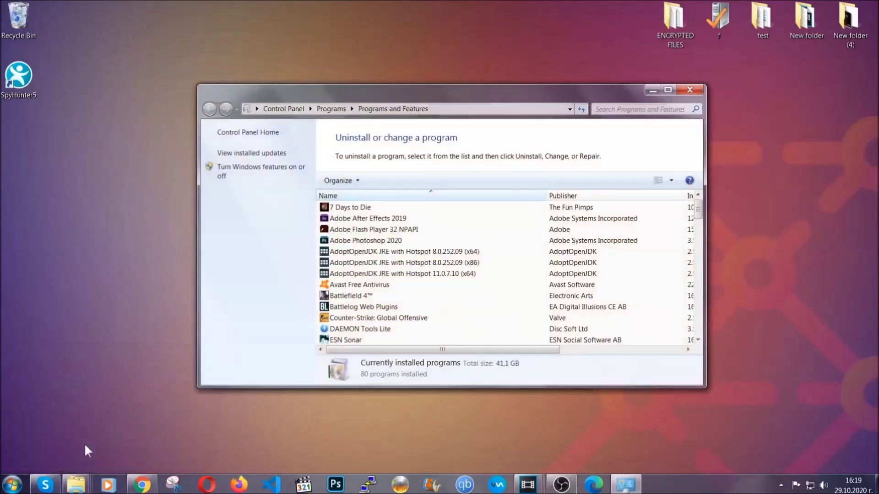
- Uninstall SUSPICIOUS PROGRAM, confirm the removal, and dismiss the success message
scroll(465, 249, "down", 20)
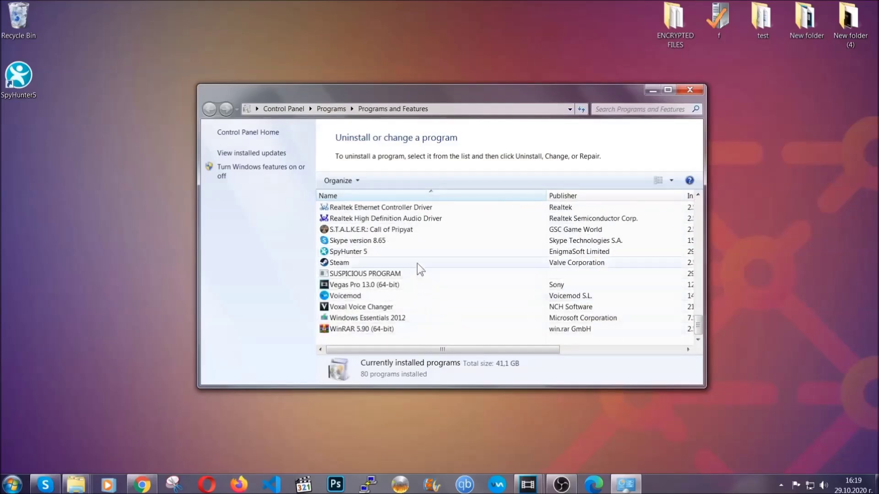
left_click(381, 274)
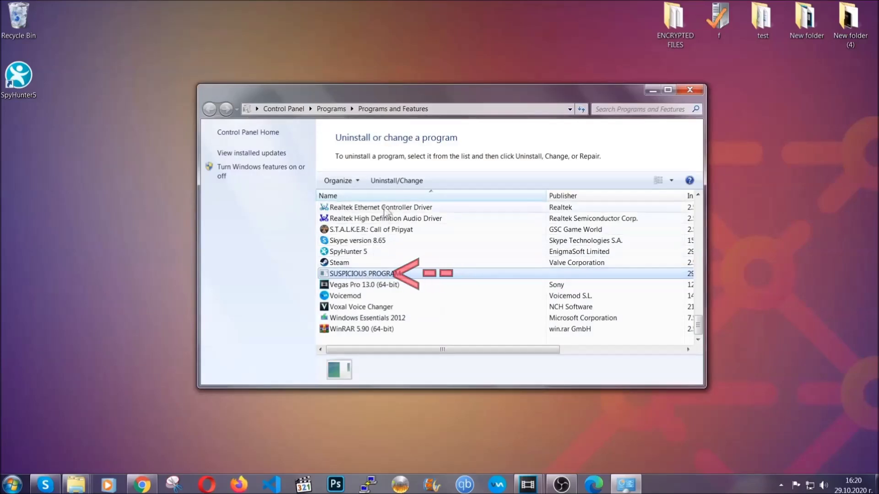
left_click(390, 181)
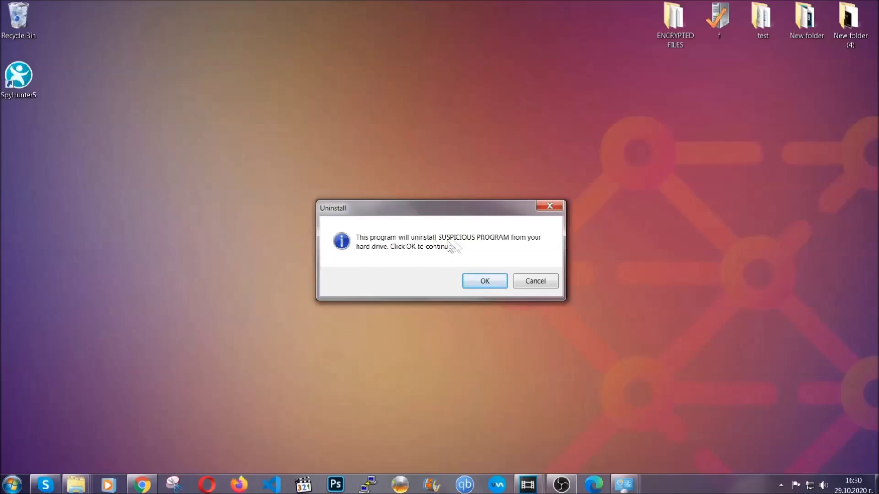
left_click(482, 283)
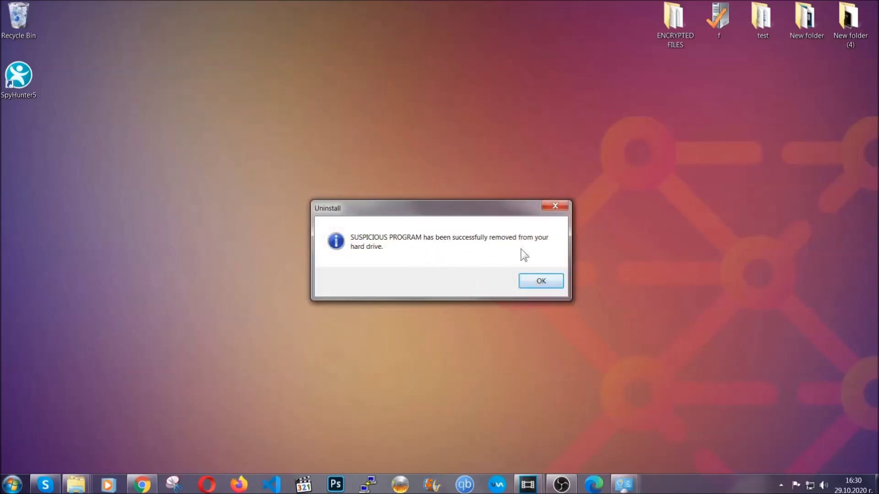
left_click(528, 279)
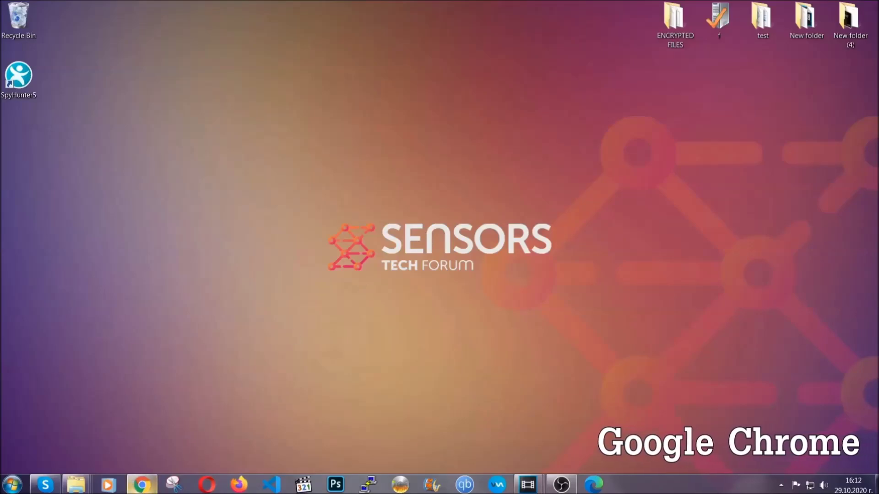
- Clear Chrome's All time history, cookies, cache and autofill at chrome://settings/clearBrowserData, keeping passwords
left_click(143, 486)
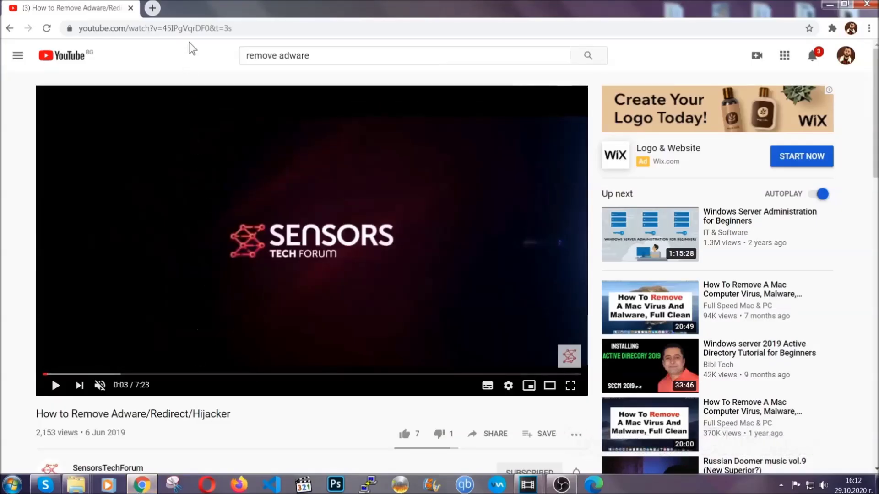
left_click(190, 29)
type("chro")
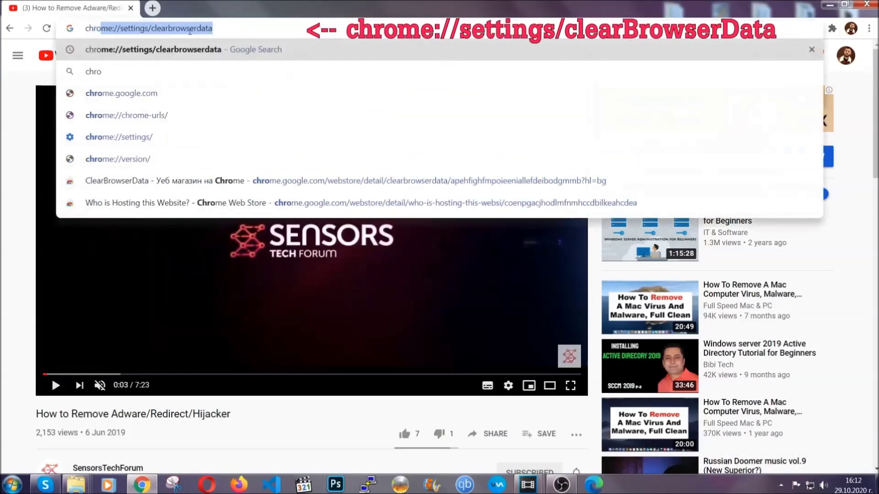
type("me:/")
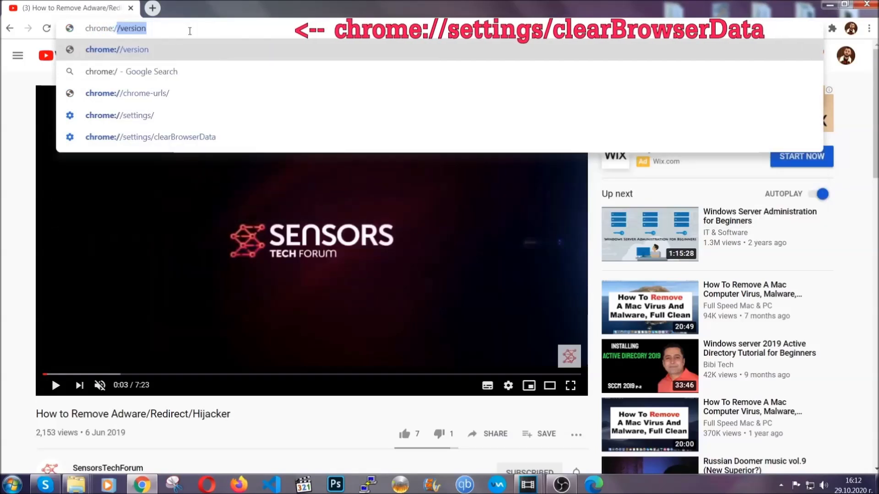
type("/setting")
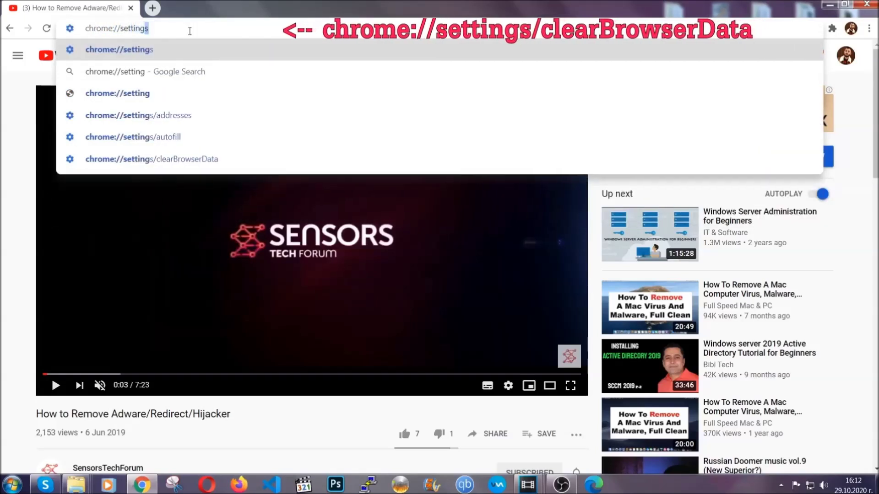
type("s/ce")
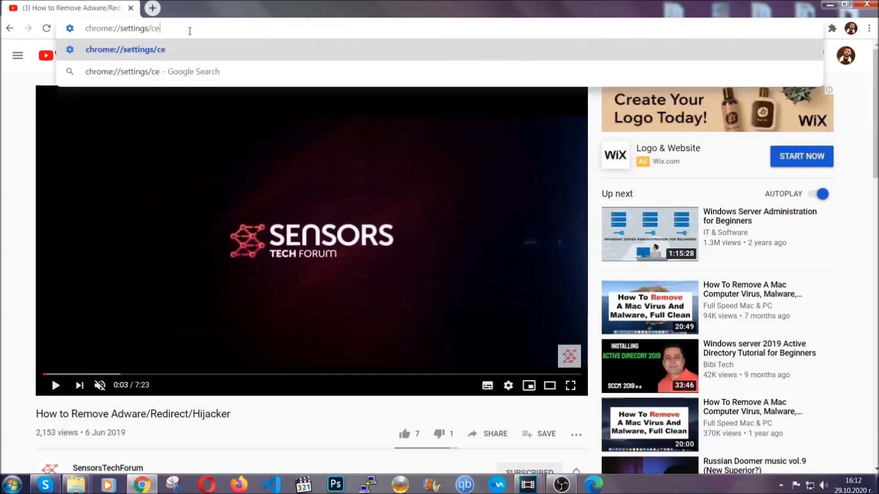
key("BackSpace")
type("lea")
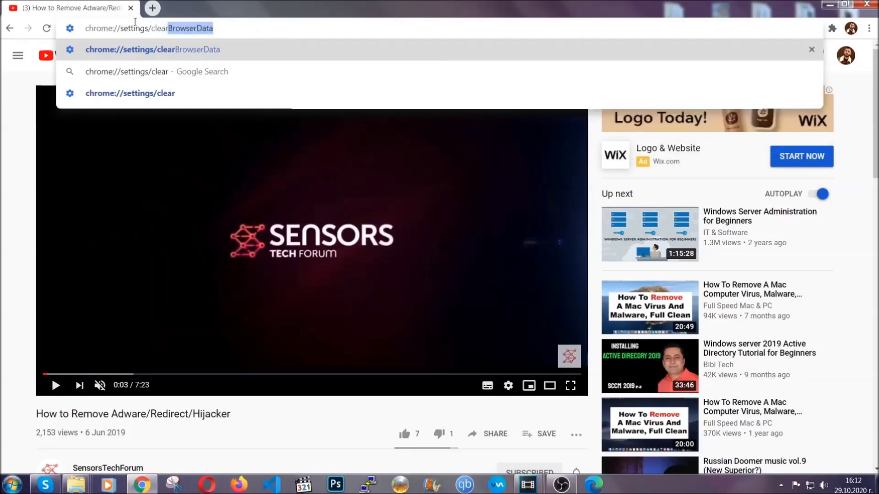
type("r")
left_click(128, 53)
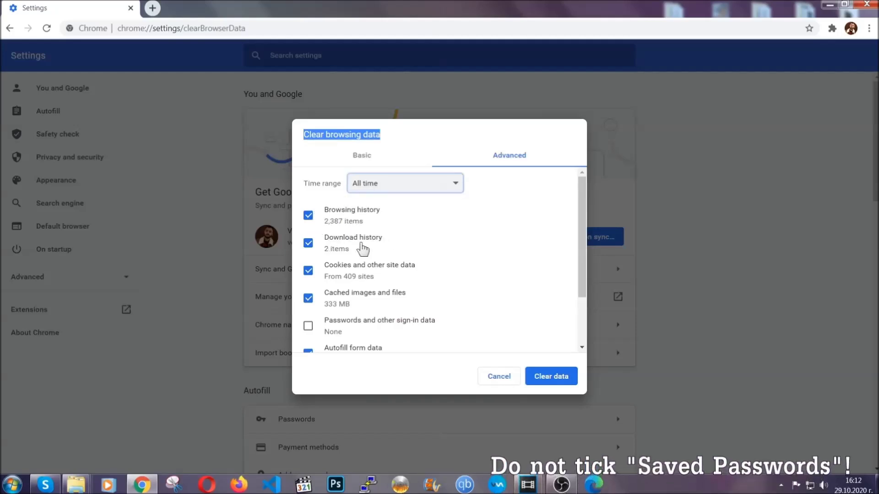
scroll(352, 302, "down", 2)
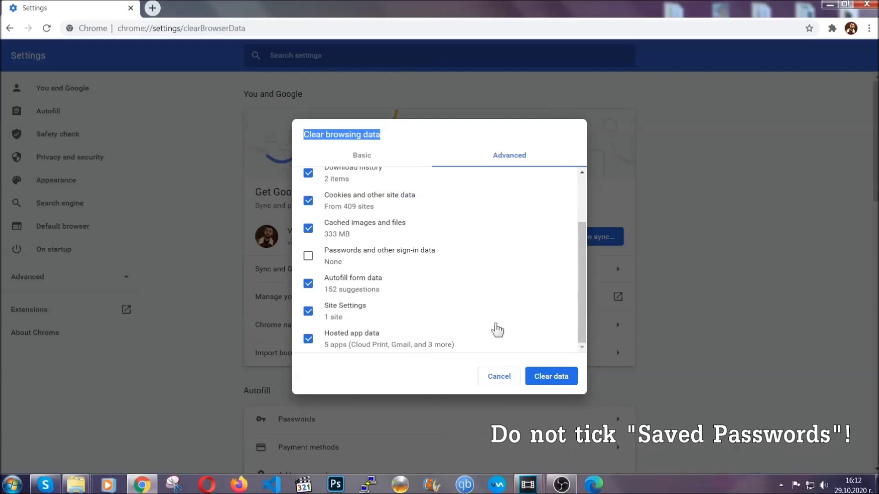
left_click(541, 378)
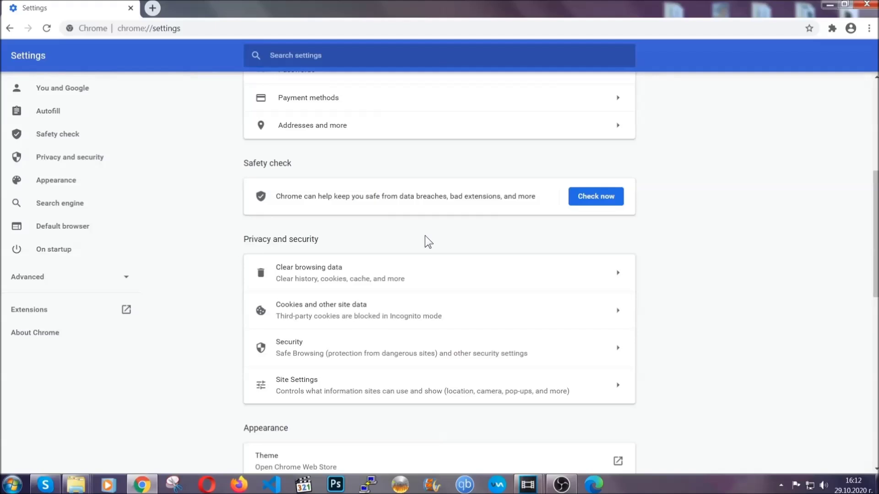
- Remove the Bulk Media Downloader and HMA VPN Proxy Unblocker extensions, then minimize Chrome
left_click(869, 29)
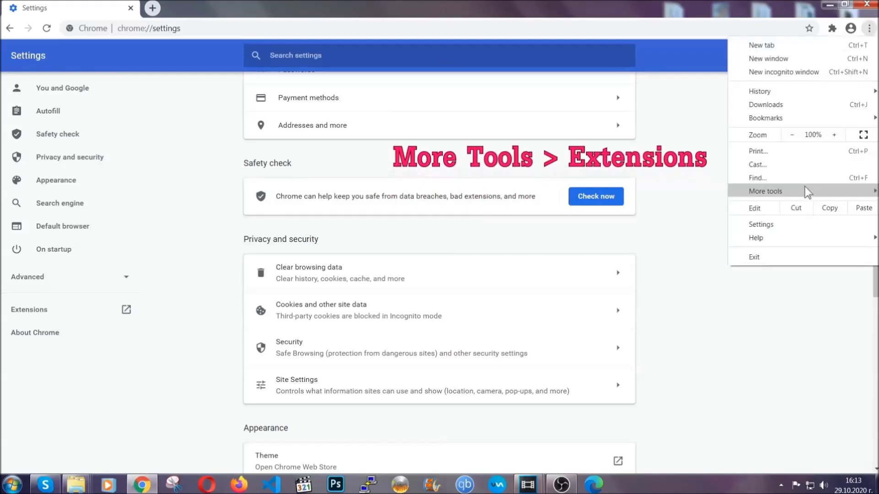
mouse_move(805, 187)
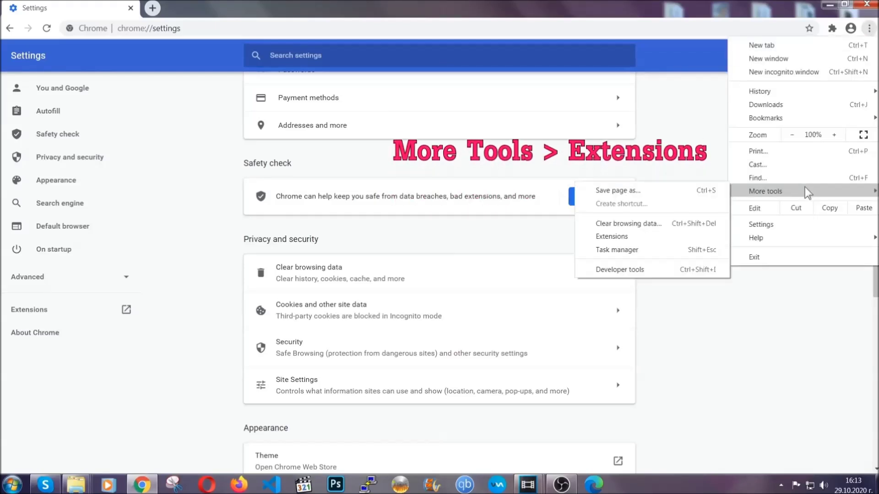
left_click(636, 239)
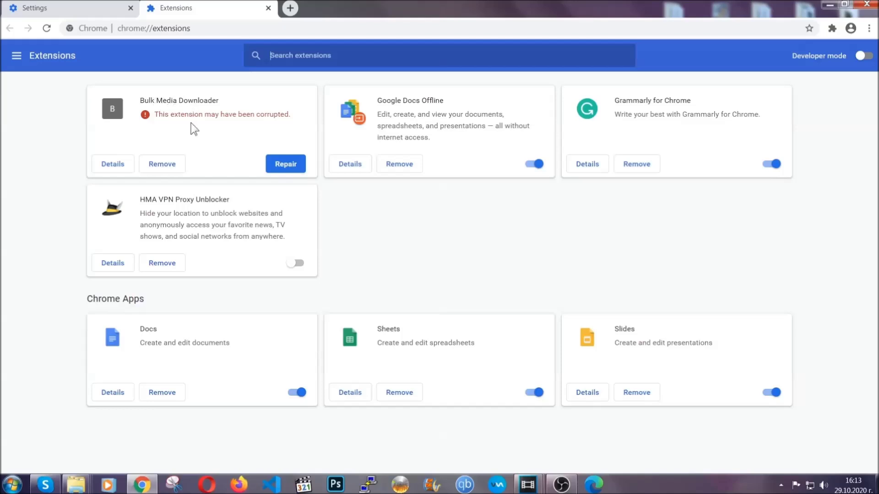
left_click(170, 165)
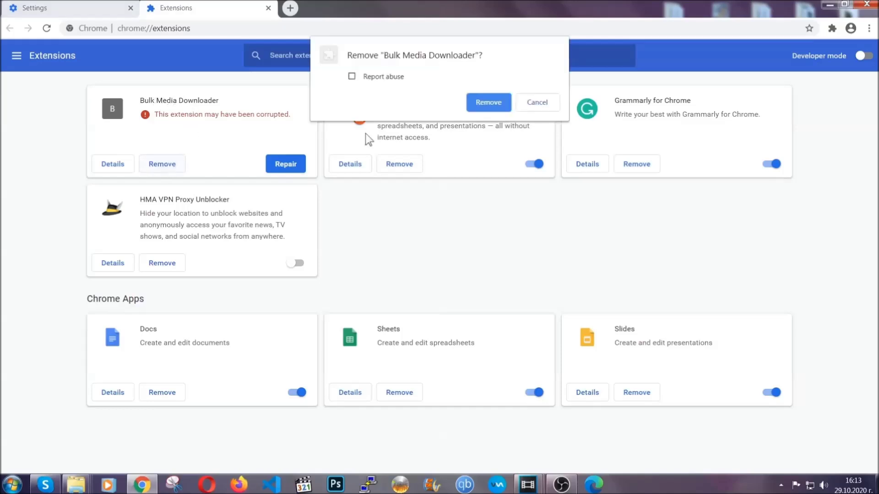
left_click(477, 105)
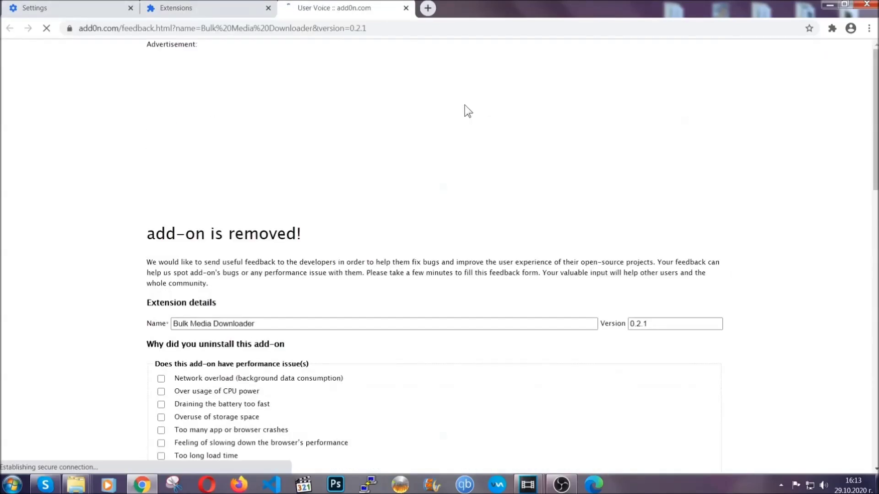
left_click(222, 9)
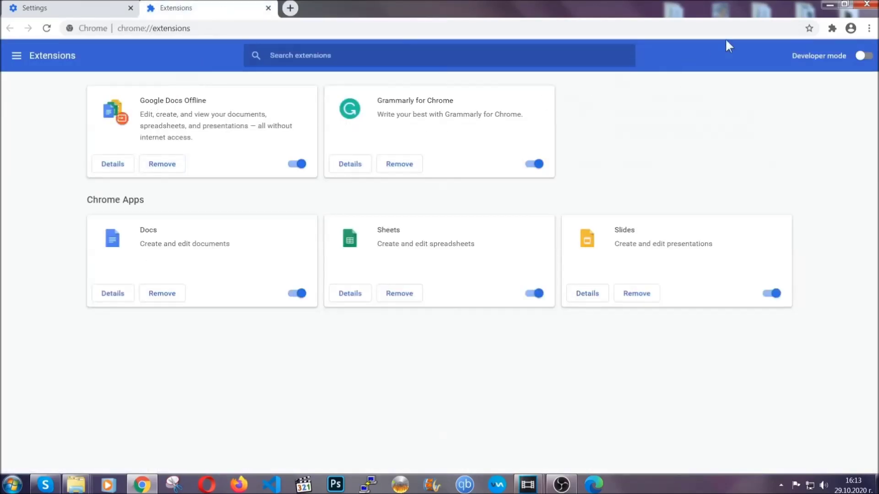
left_click(826, 5)
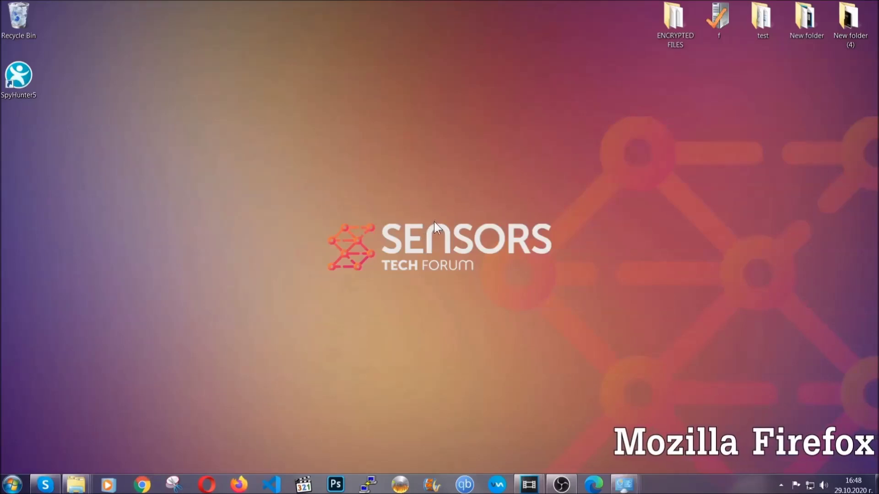
- Launch Firefox, load the about:support Troubleshooting page, and bring up the Refresh Firefox dialog
left_click(239, 483)
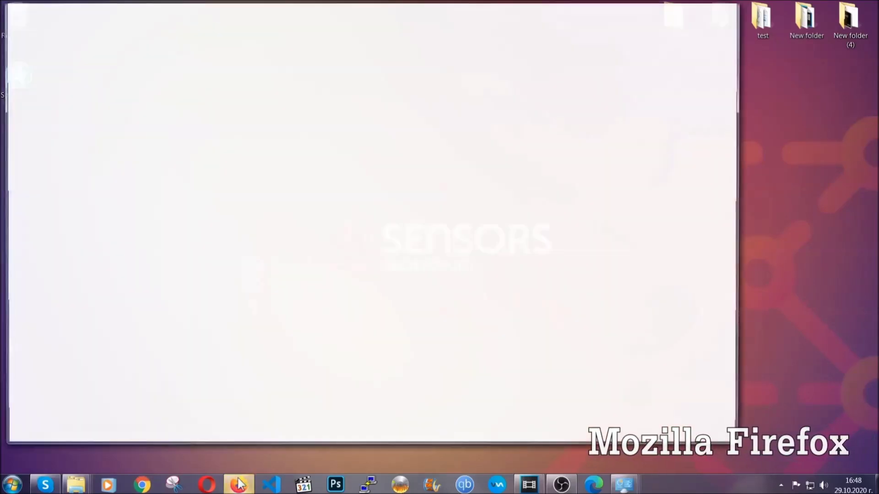
left_click(241, 33)
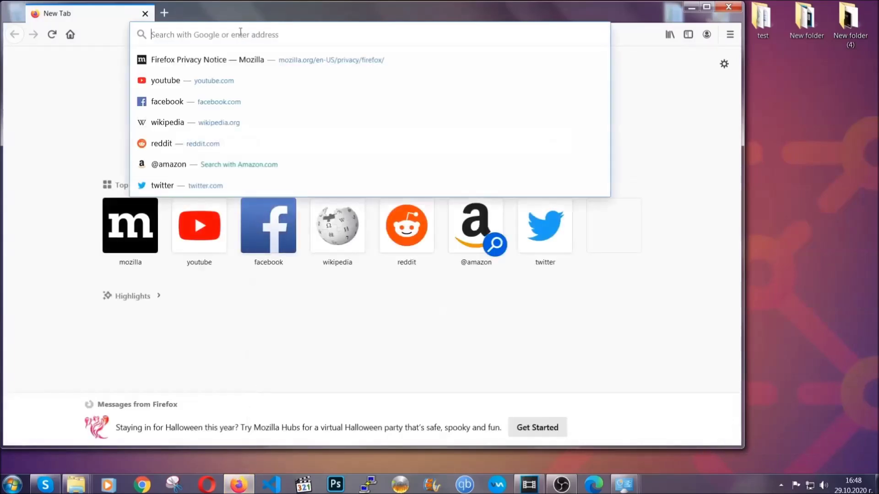
type("about")
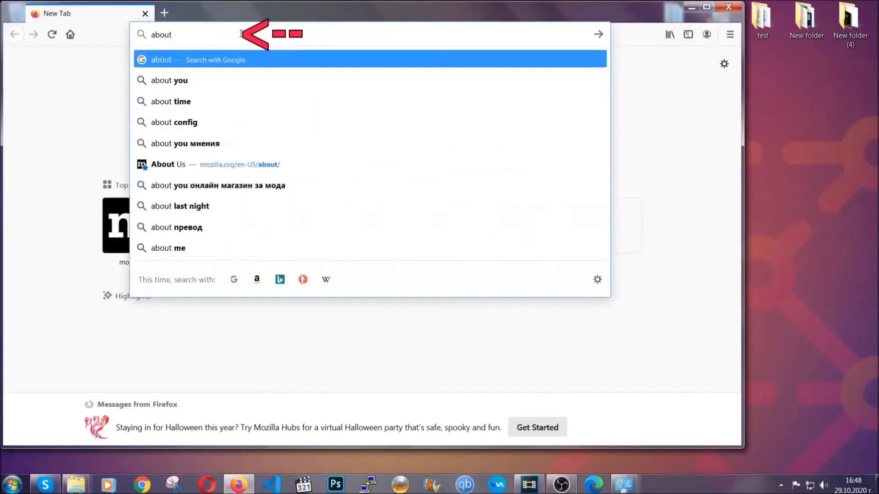
type(":support")
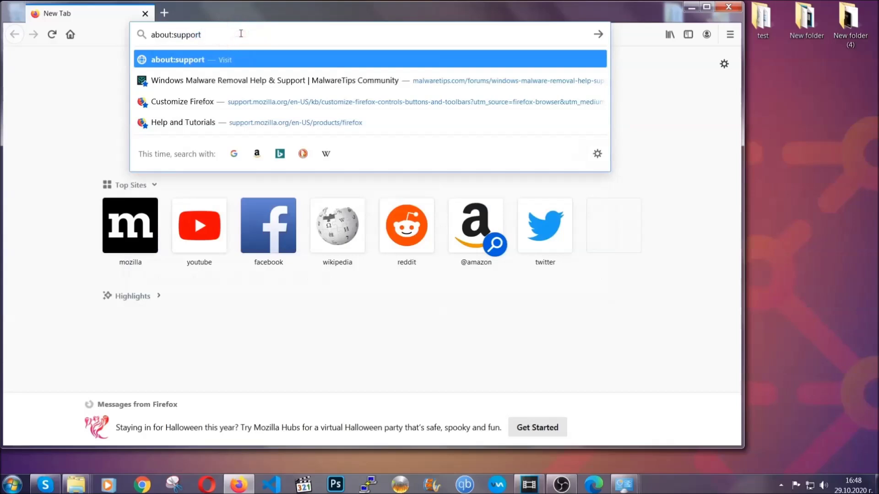
key("Return")
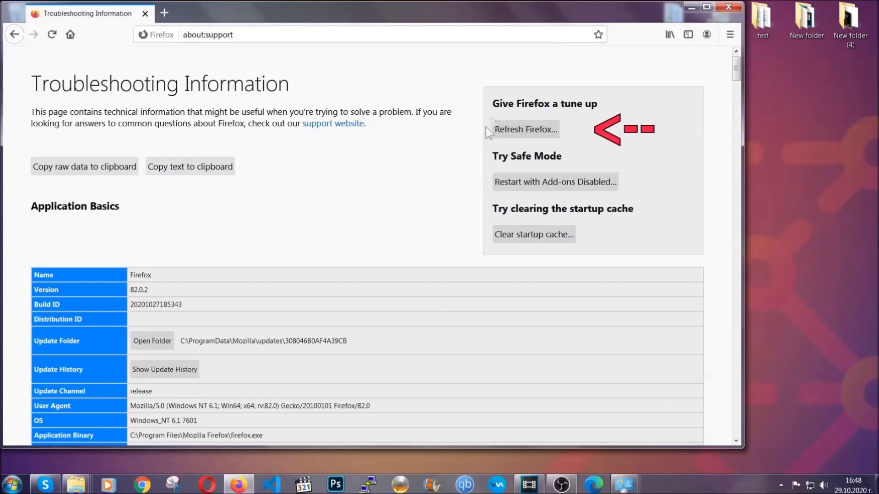
left_click(520, 133)
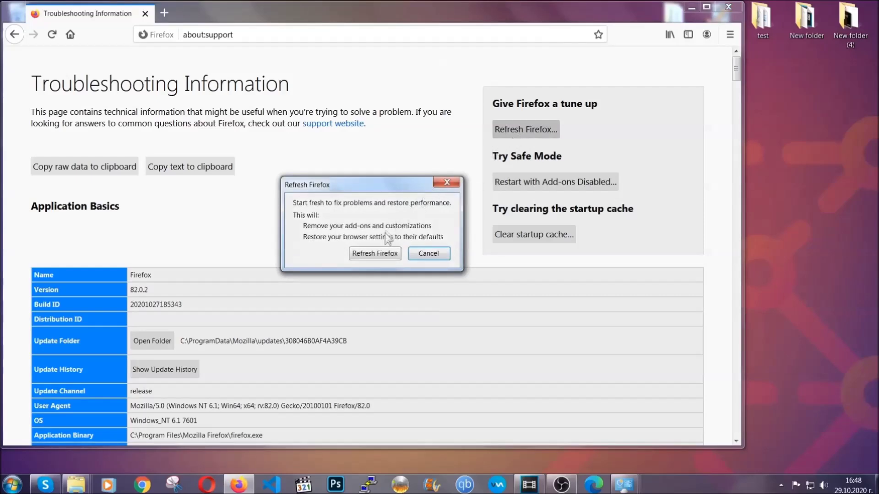
- Confirm Refresh Firefox to restore defaults, then minimize the reopened browser
left_click(374, 255)
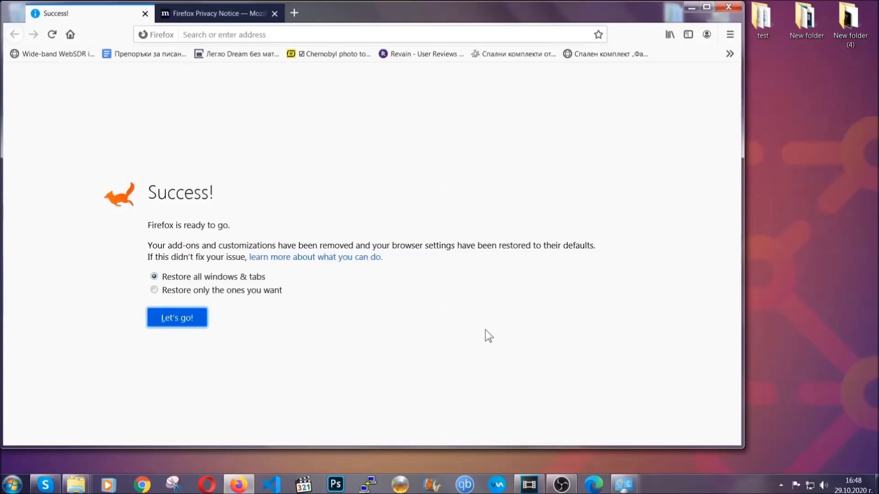
left_click(690, 8)
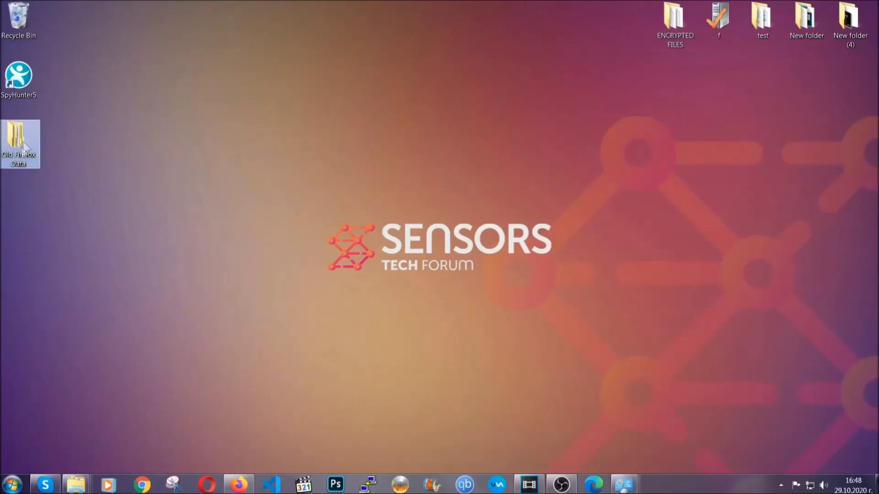
mouse_move(10, 158)
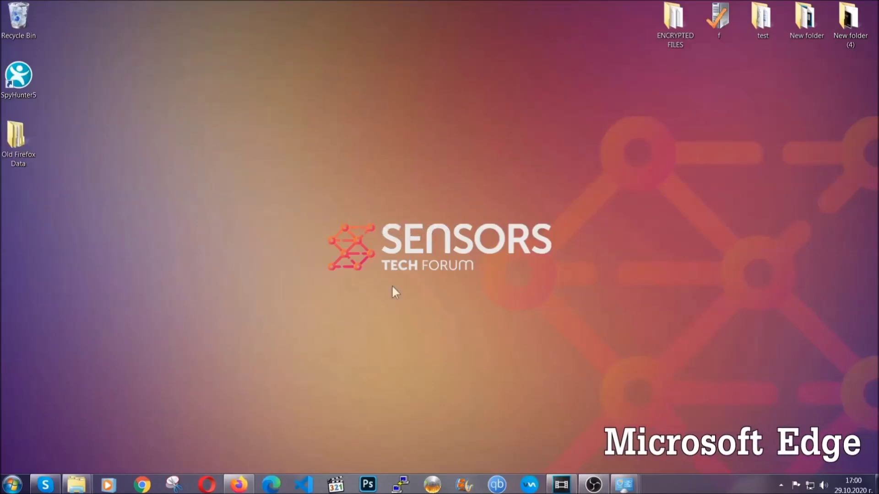
- Clear Edge's All time browsing data at edge://settings/clearBrowserData, leaving passwords excluded
left_click(271, 485)
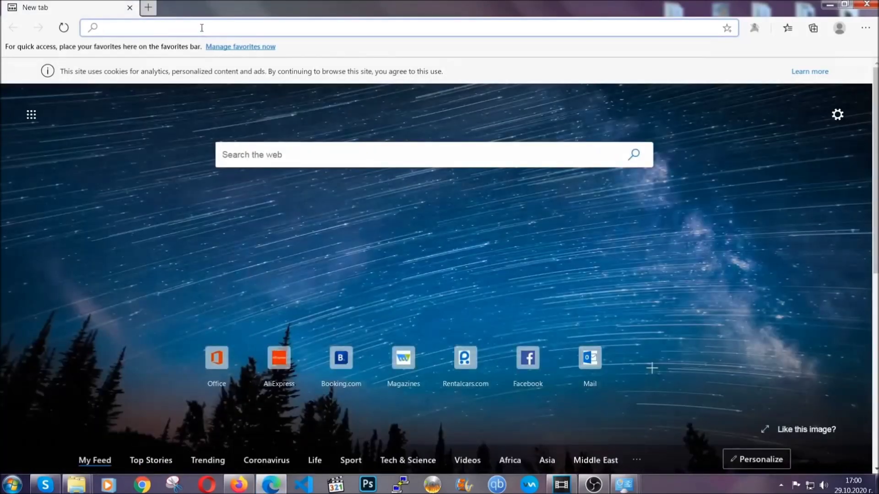
type("edge:")
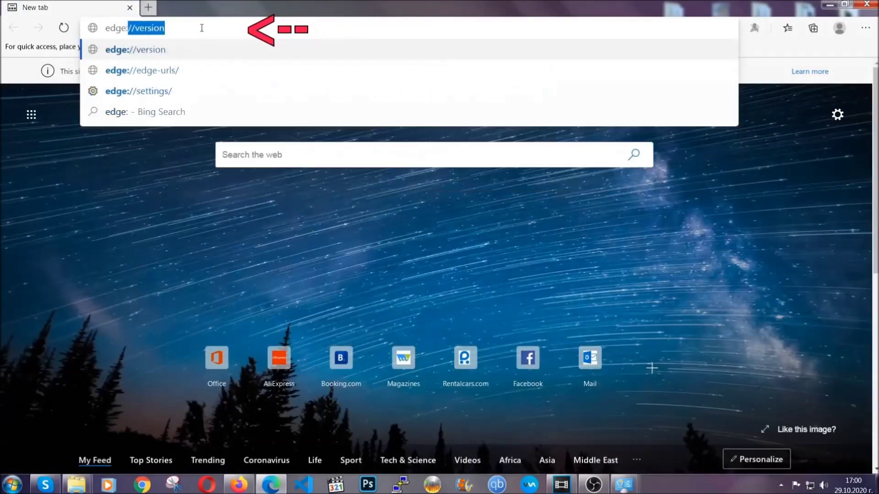
type("//setting")
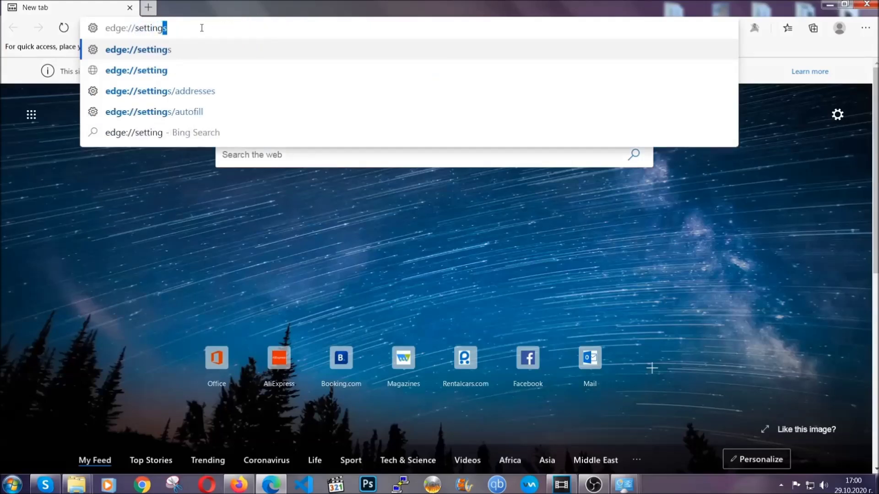
type("s/clear")
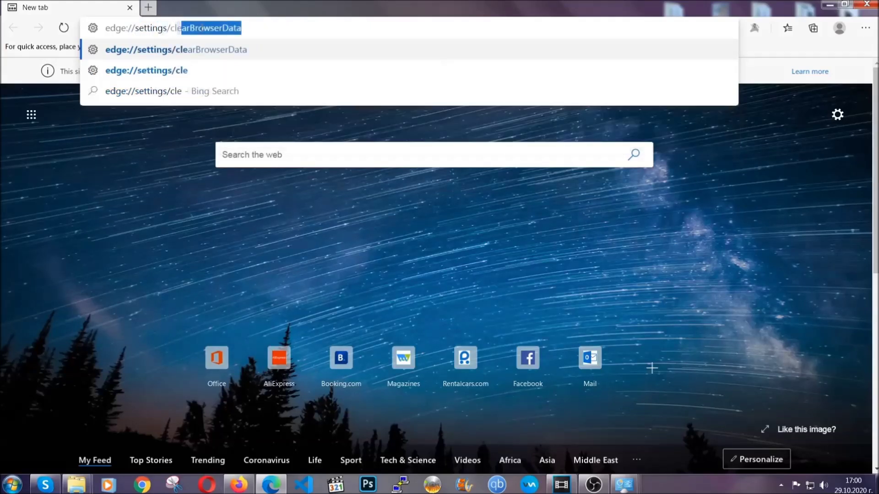
type("BrowserDa")
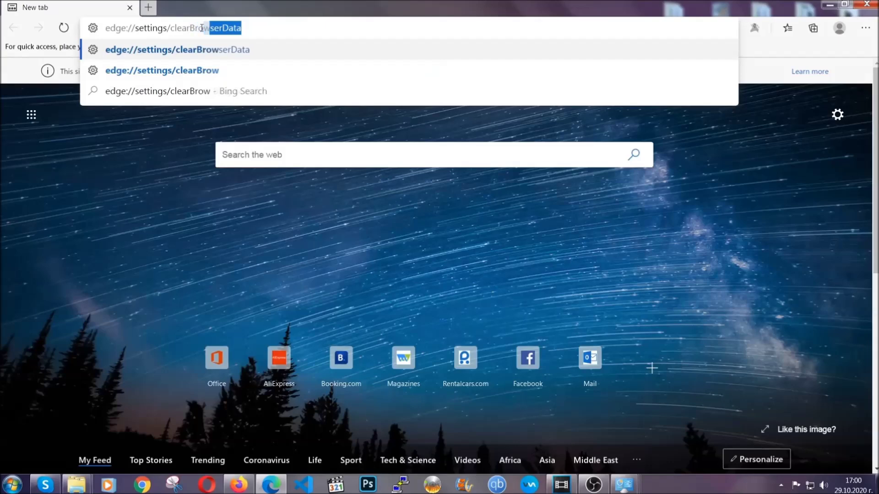
type("ta")
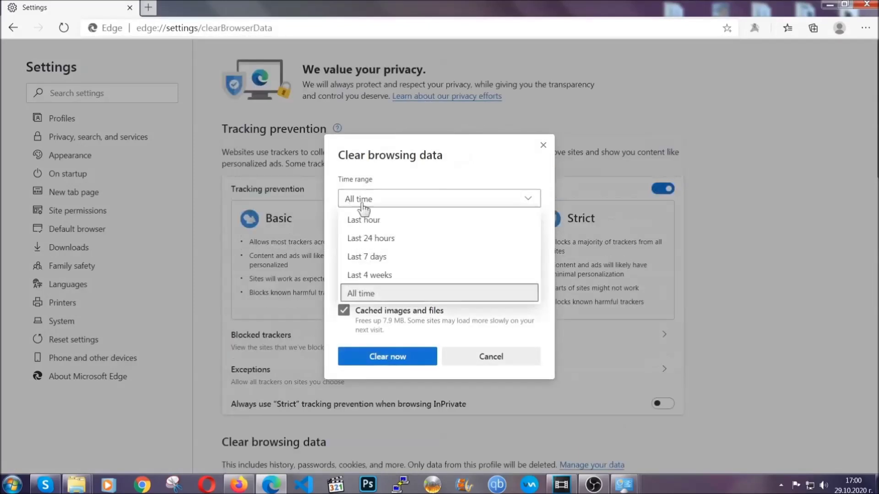
left_click(362, 293)
scroll(368, 286, "down", 3)
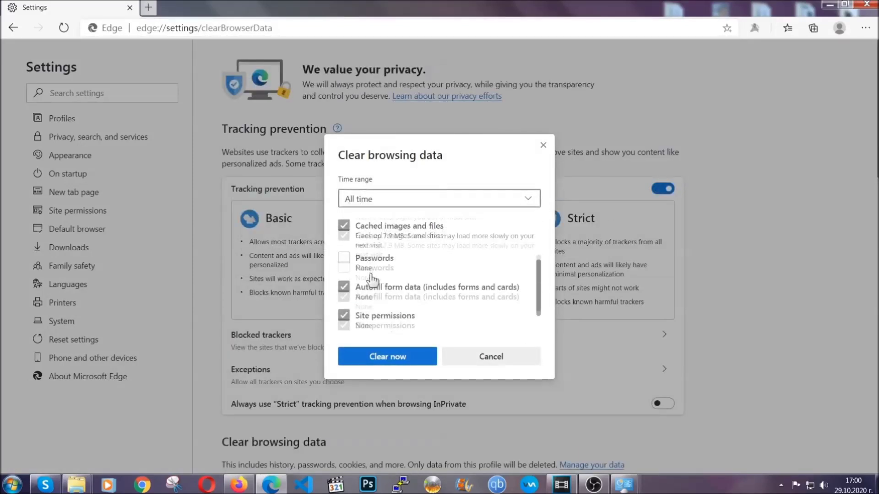
left_click(382, 360)
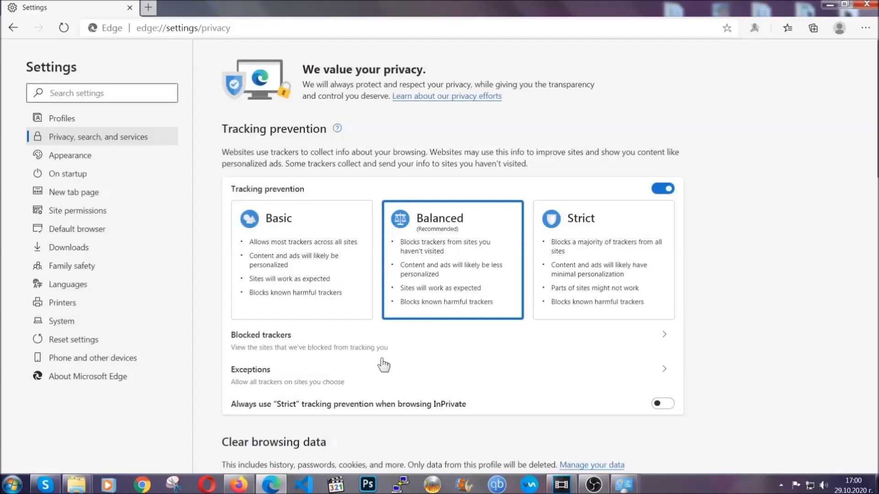
- Remove Edge's only extension from the Extensions page, then close the Edge window
left_click(865, 28)
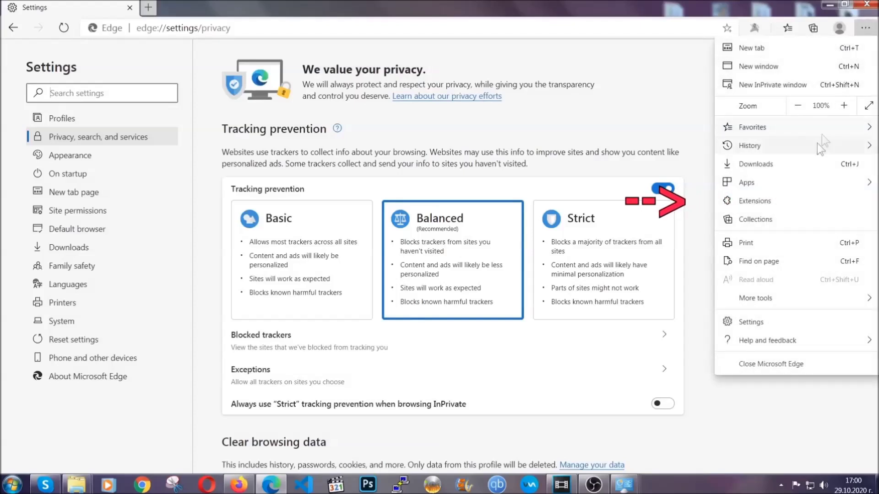
left_click(803, 200)
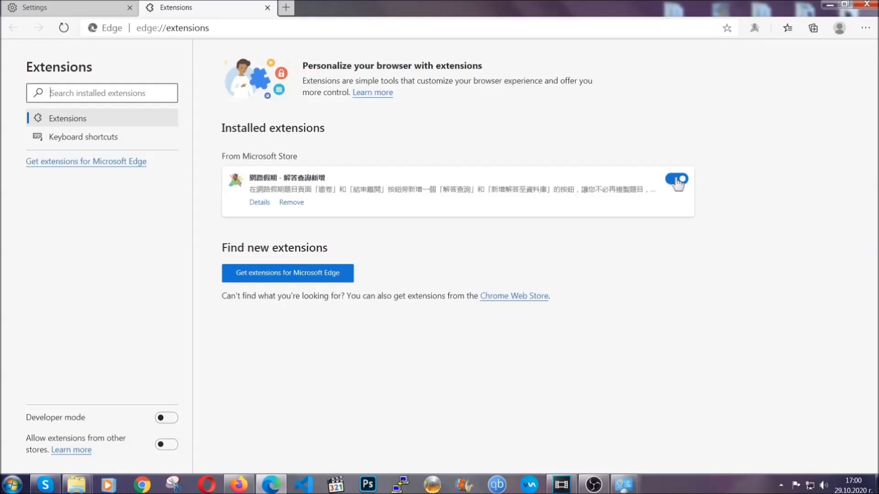
left_click(288, 204)
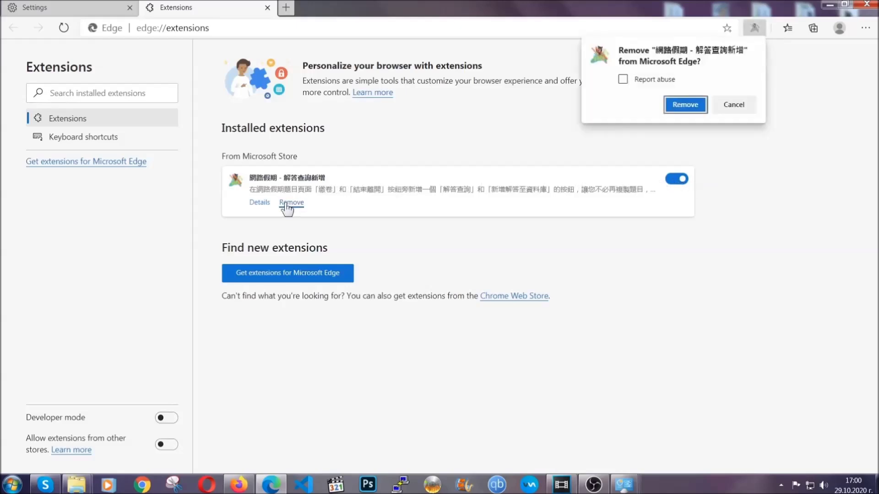
left_click(686, 105)
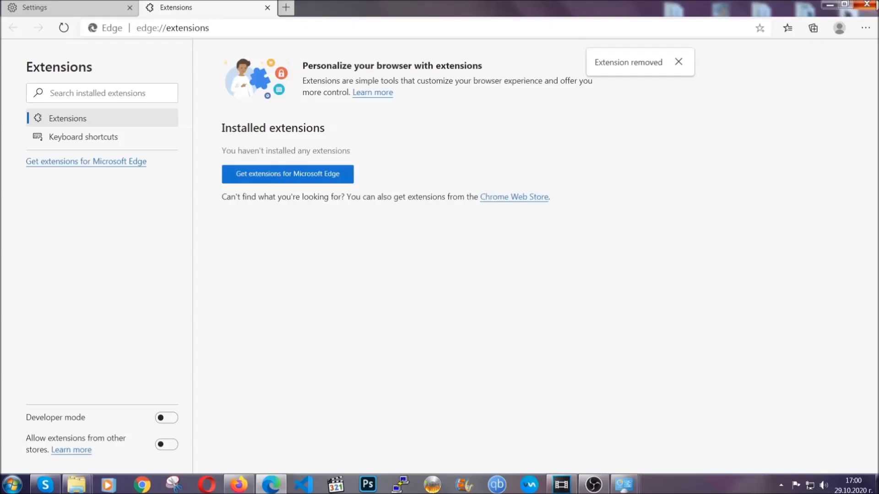
left_click(867, 4)
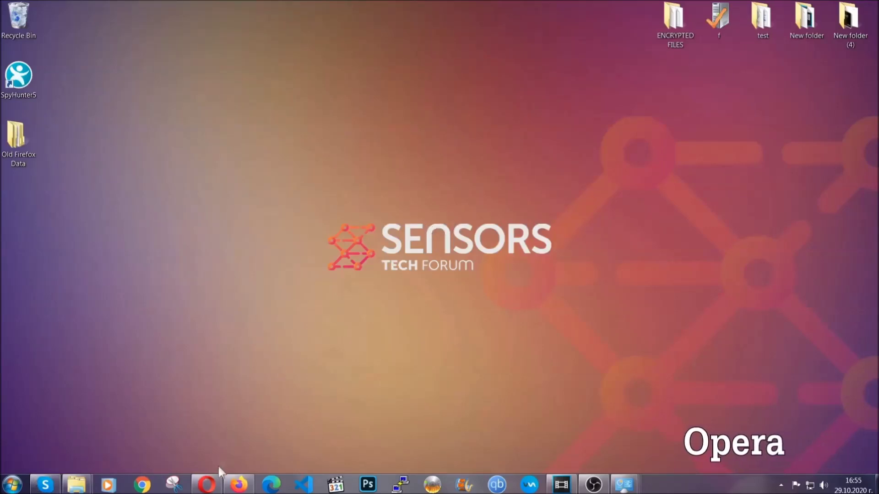
- Launch Opera and go to opera://settings/clearBrowserData
left_click(217, 482)
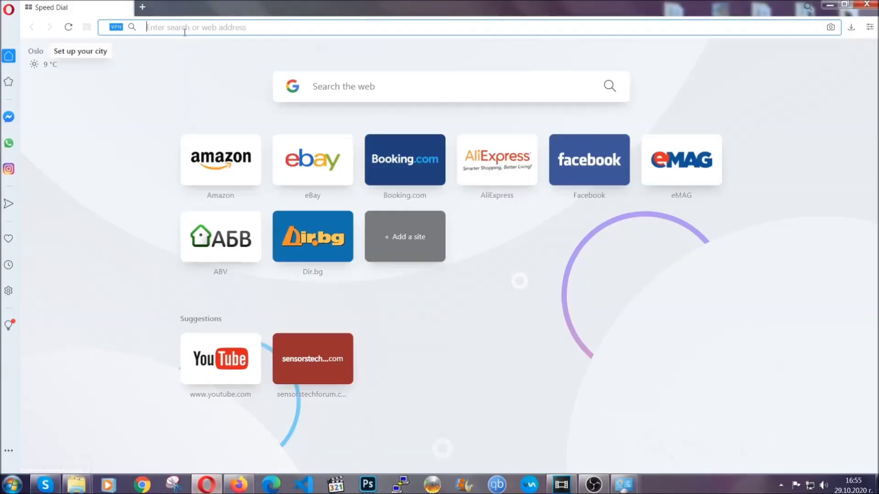
type("opera")
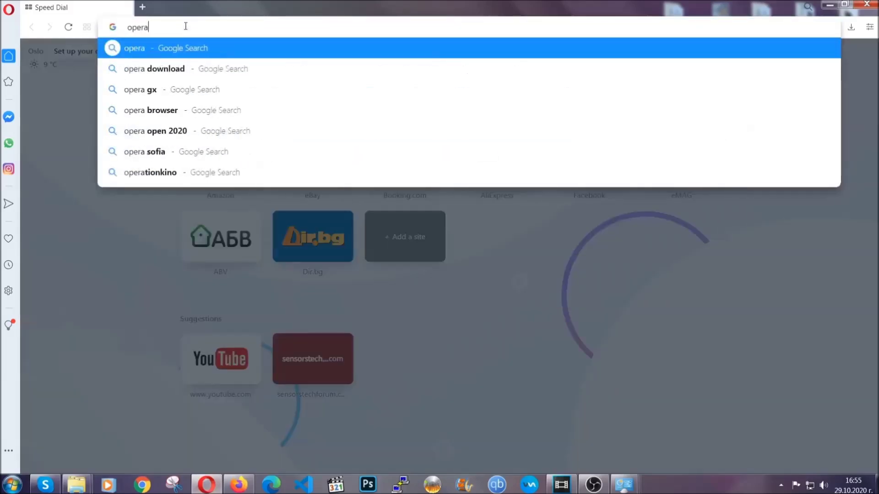
type("://se")
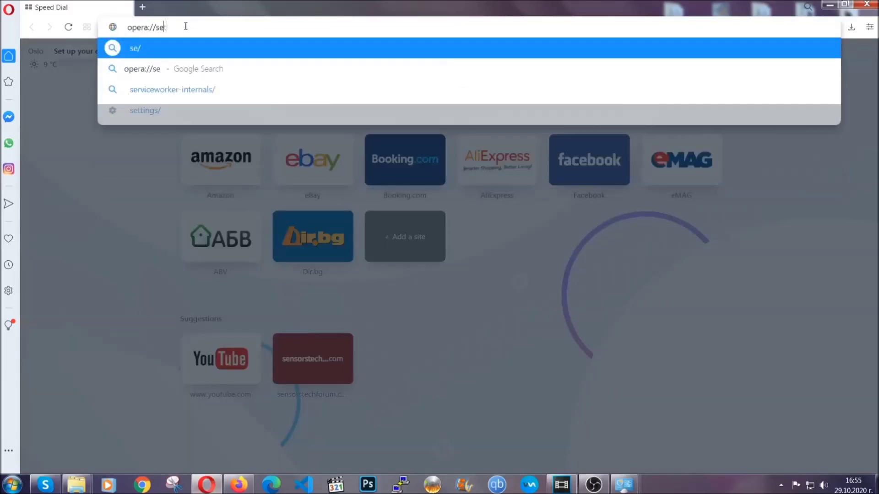
type("ttings/clearBrr")
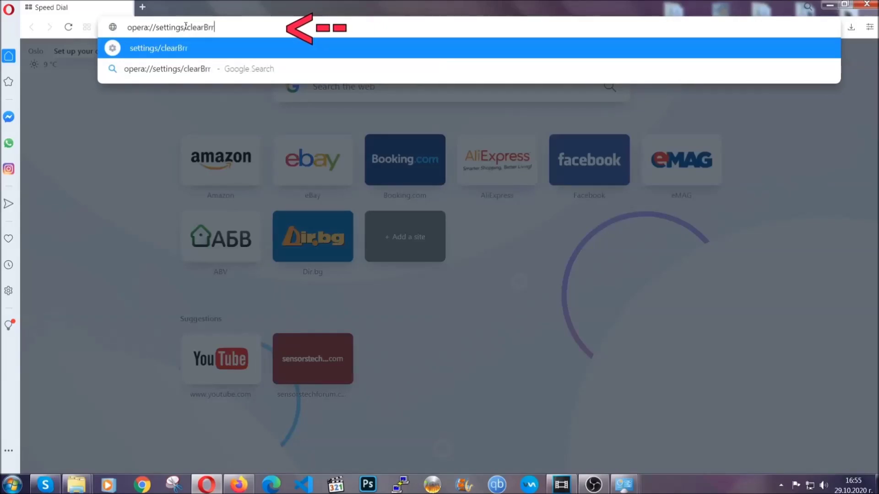
key("BackSpace")
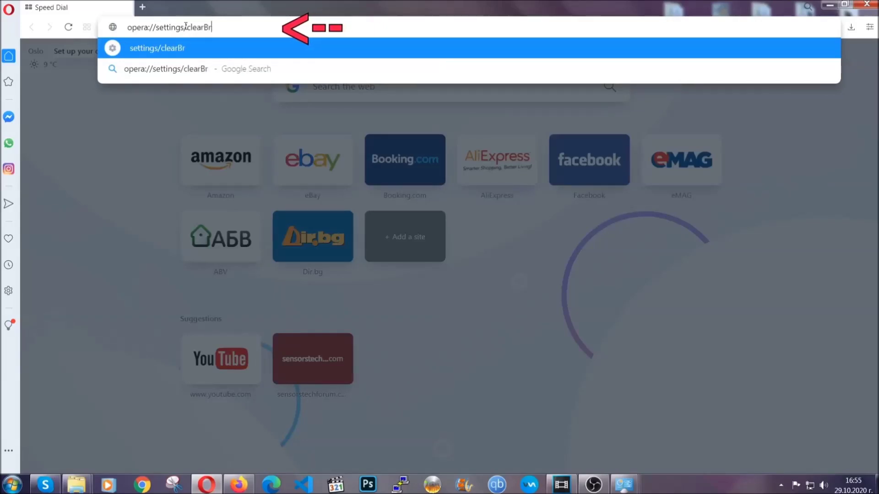
type("owserData")
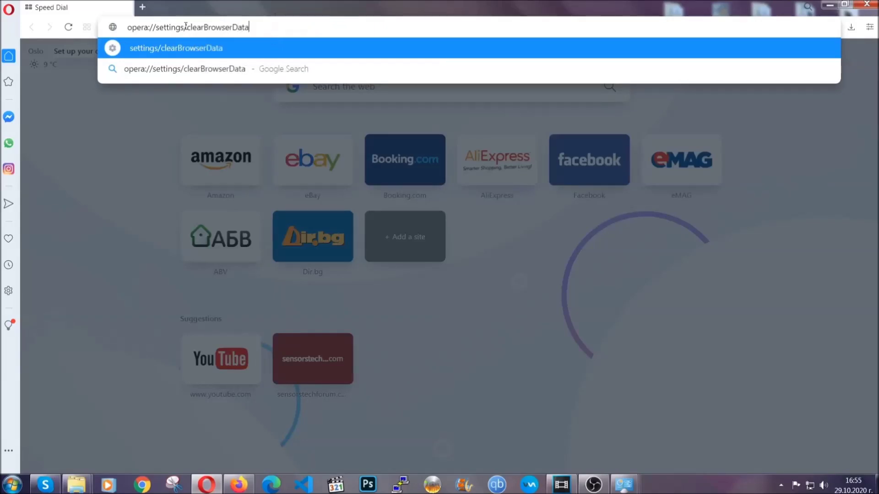
key("Return")
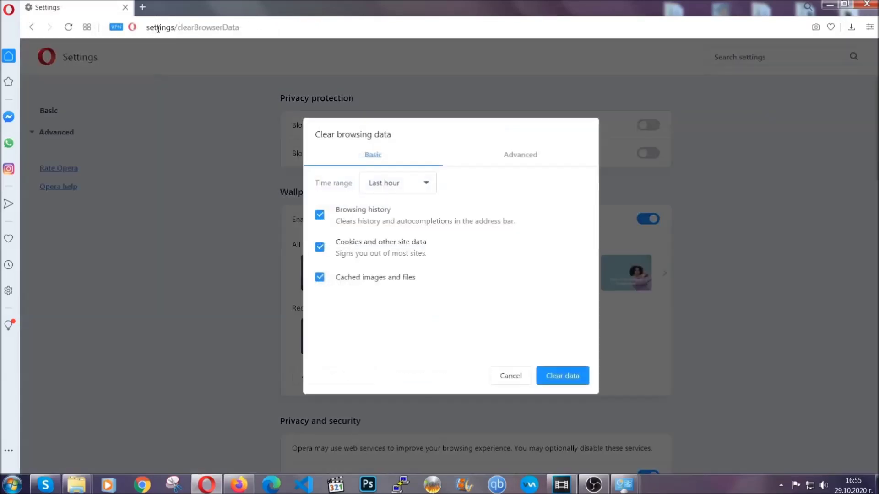
- Under Advanced, clear All time data including Site Settings and Hosted app data
left_click(519, 157)
left_click(428, 183)
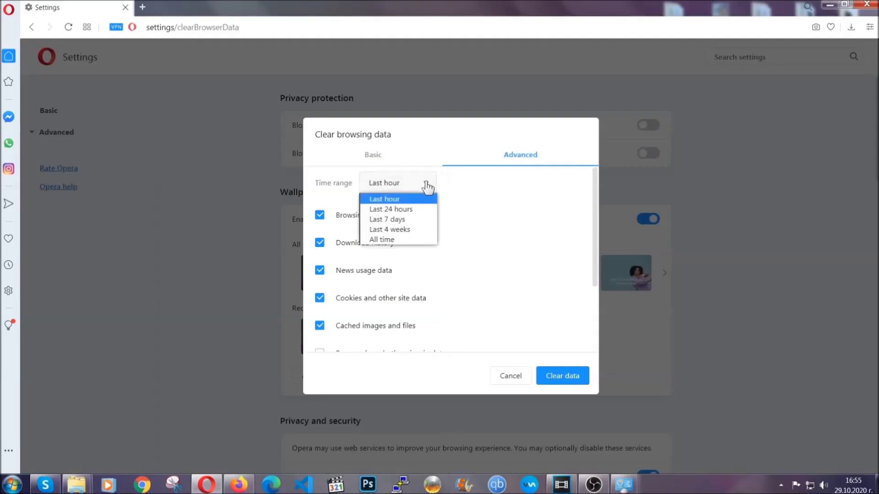
left_click(396, 240)
scroll(401, 245, "down", 3)
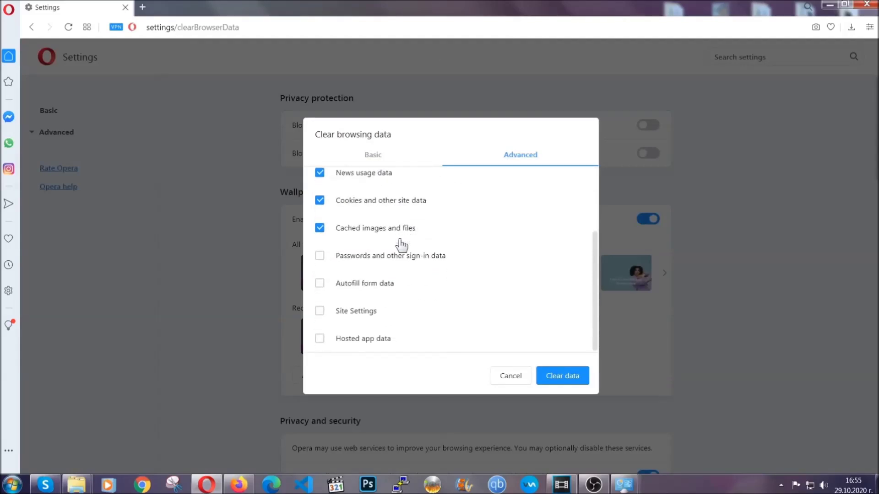
left_click(360, 310)
left_click(350, 338)
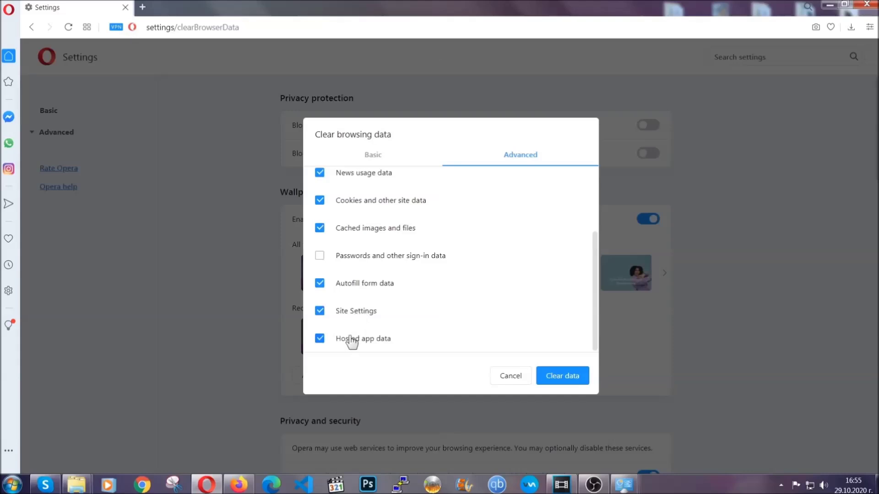
left_click(561, 377)
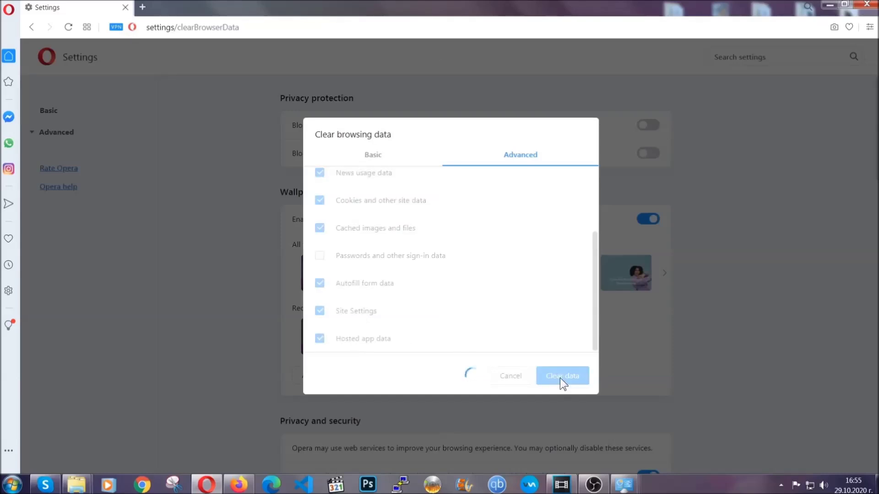